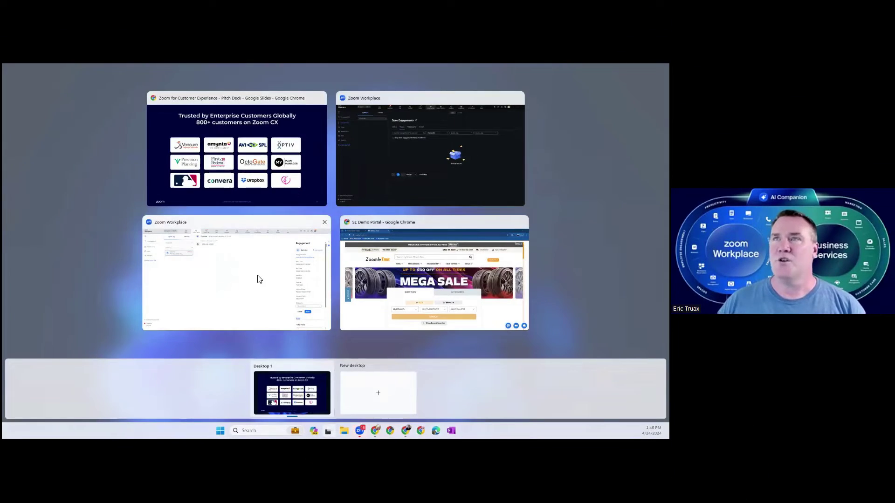
In the agent's Zoom Workplace window, complete the ended video engagement's wrap-up with the disposition Deal closed.
left_click(260, 278)
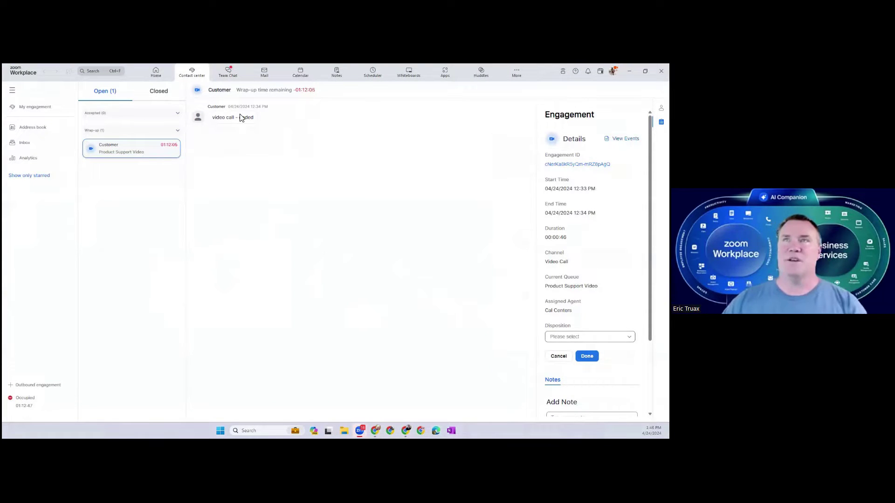
left_click(589, 336)
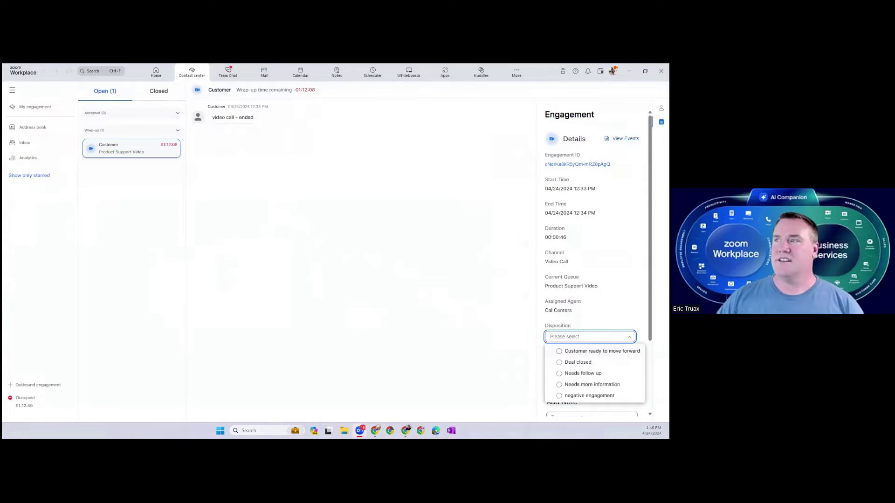
left_click(573, 362)
key("Tab")
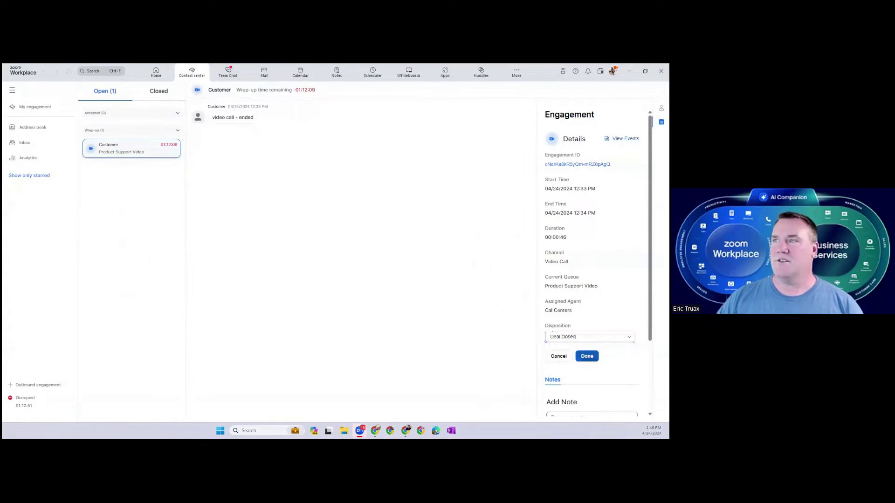
key("Return")
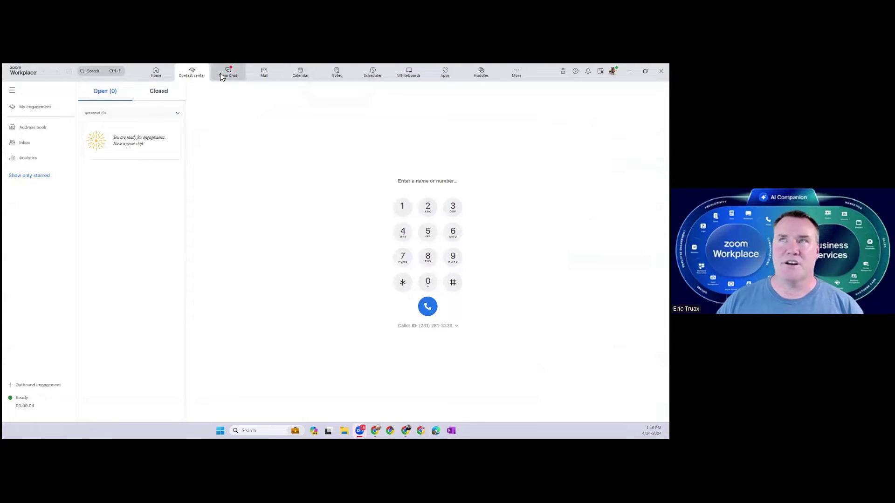
Check which account is signed in in the agent's window and in the dark-themed supervisor's Zoom Workplace window.
left_click(613, 71)
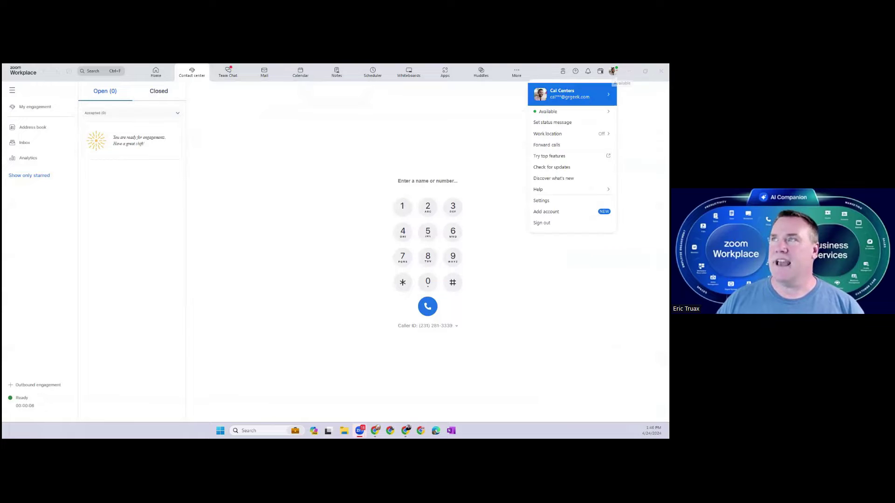
mouse_move(573, 96)
left_click(311, 167)
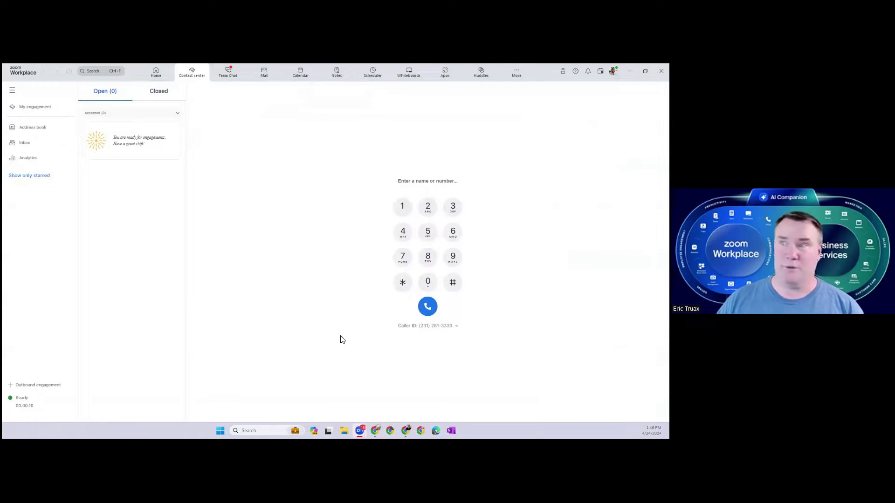
mouse_move(359, 431)
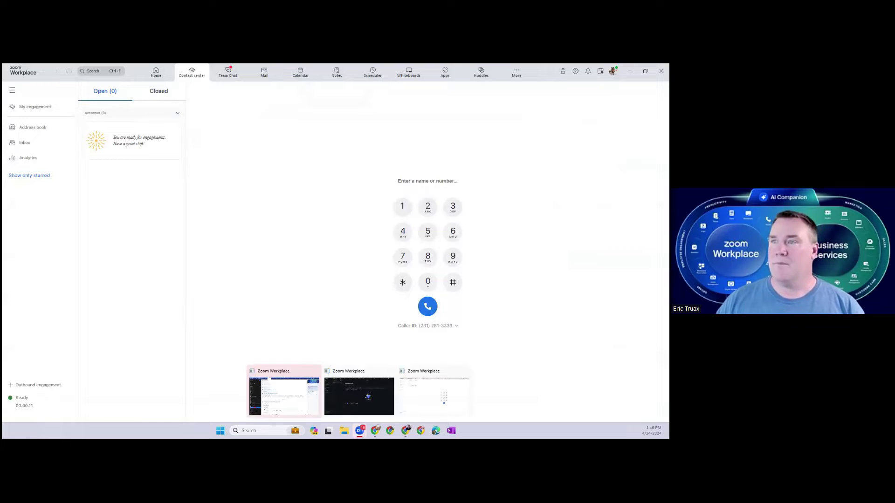
left_click(351, 398)
left_click(613, 71)
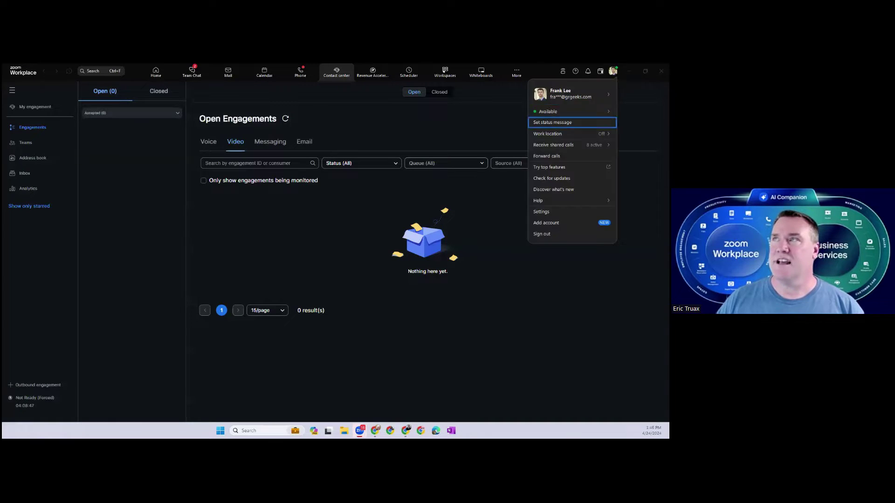
left_click(387, 120)
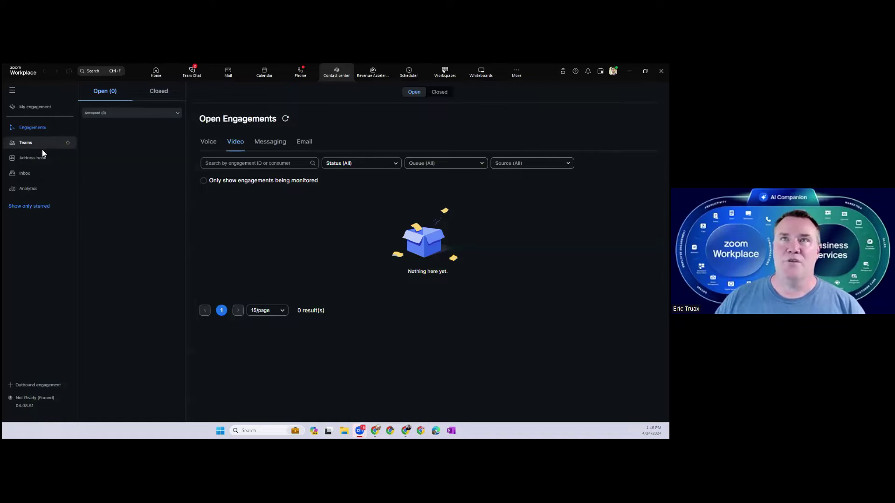
Review the Teams page and the supervisor's own queue and status options, and return to the agent's Zoom Workplace window.
left_click(25, 144)
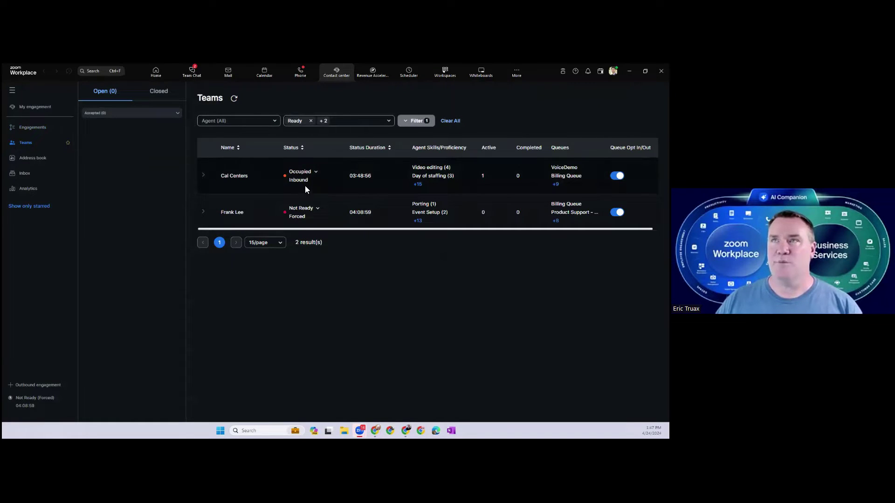
left_click(33, 404)
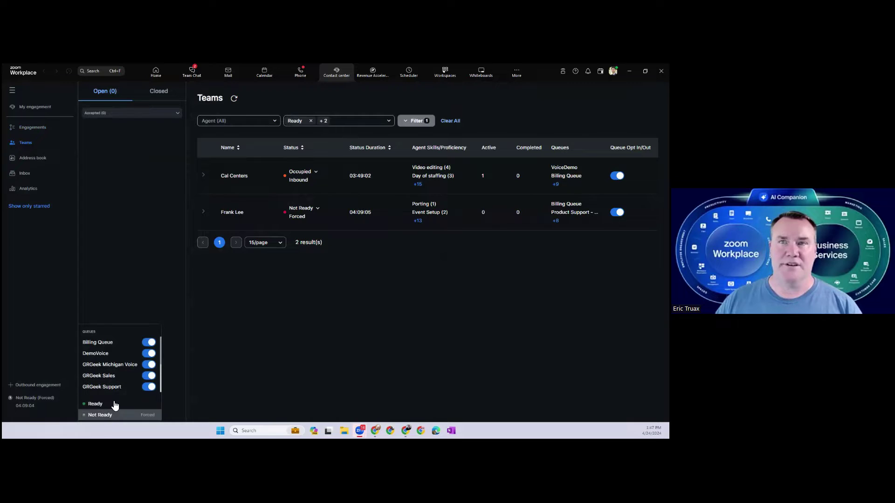
left_click(320, 291)
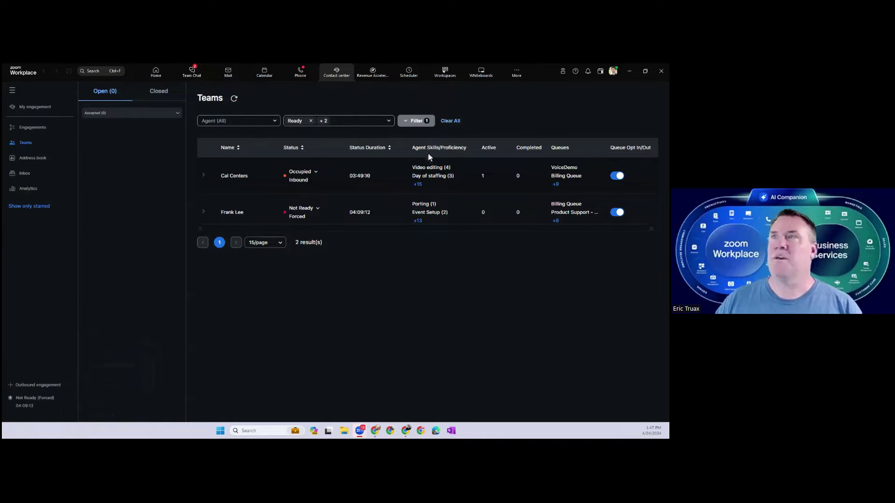
mouse_move(375, 425)
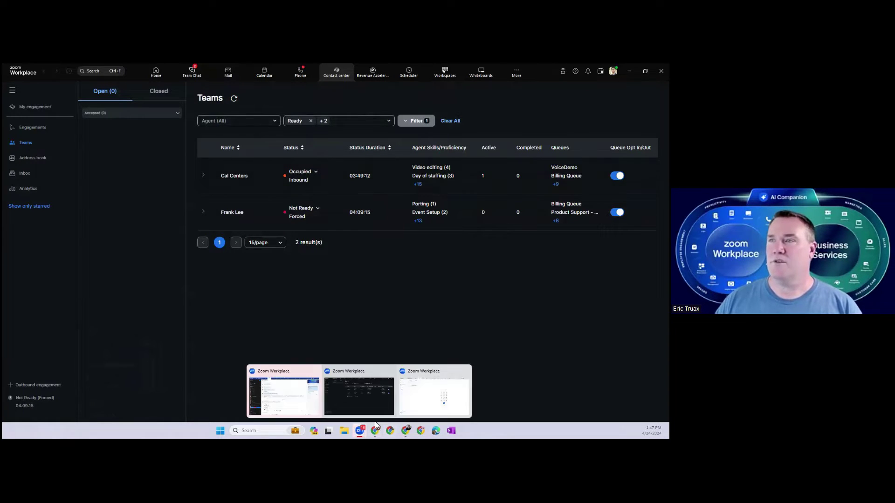
left_click(442, 396)
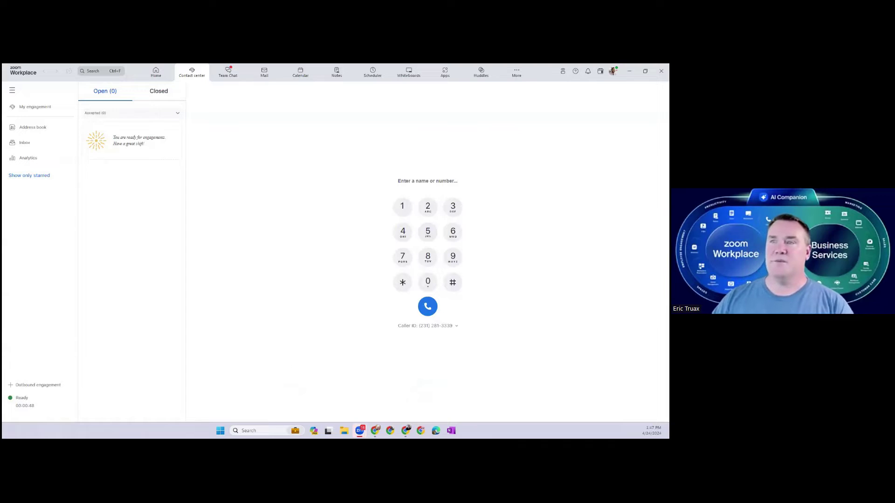
Switch to the SE Demo Portal in Chrome, ask the chat bot "Tell me about zoom contact center" and rate the answer as helpful.
mouse_move(360, 429)
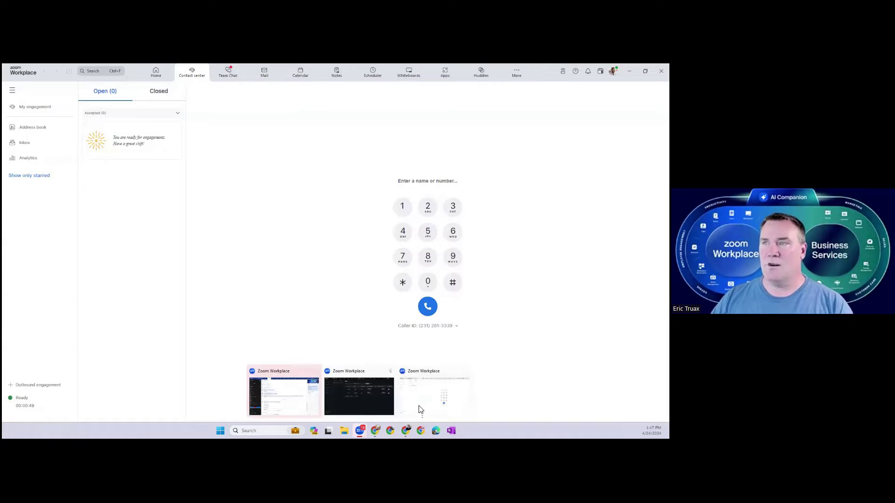
left_click(405, 430)
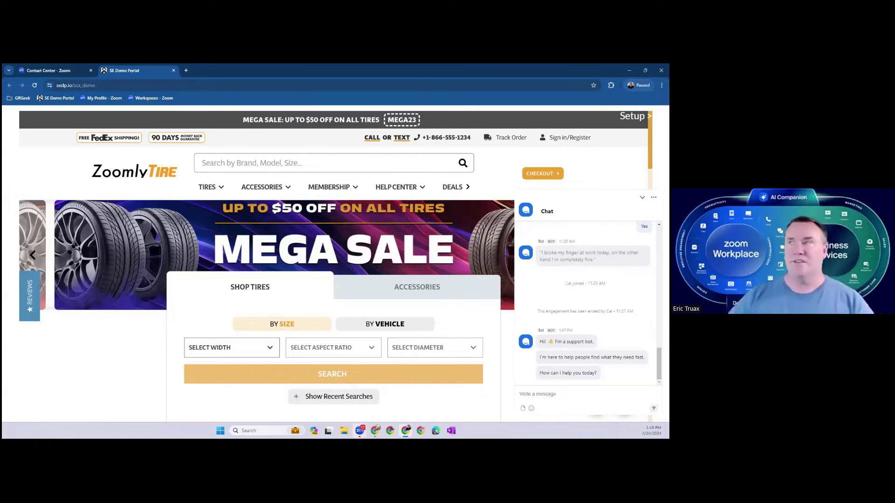
left_click(552, 394)
type("Tell m")
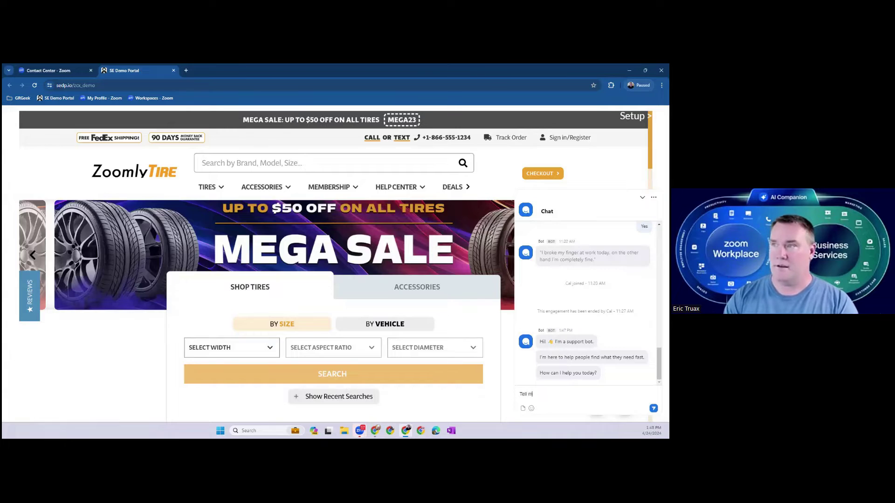
type("e mbout")
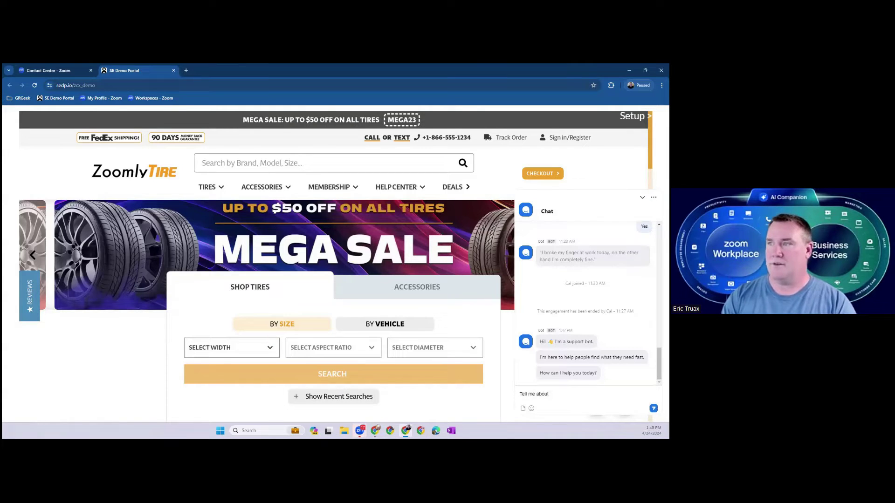
type(" zoom contact center")
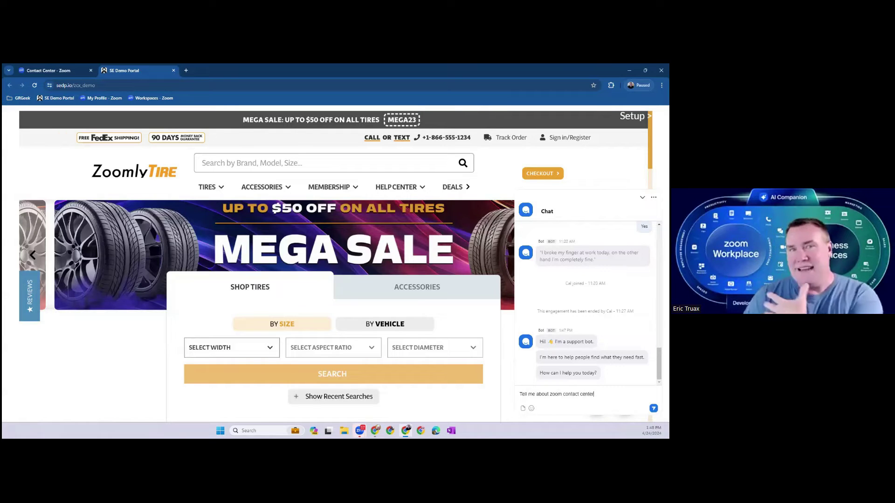
key("Return")
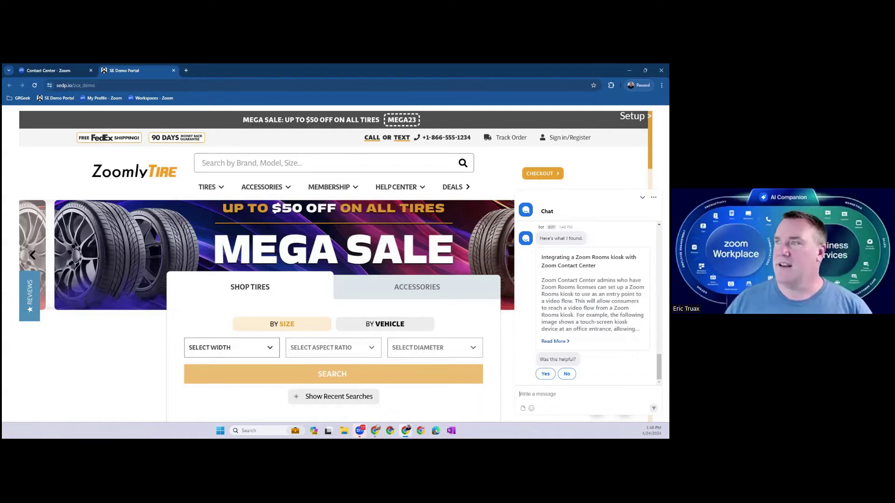
left_click(545, 374)
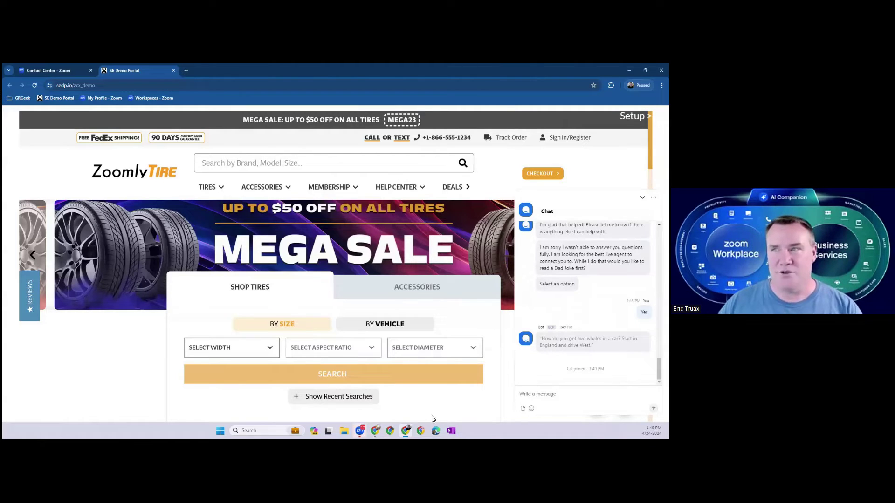
Switch to the agent's Zoom Workplace window and review the web chat's bot transcript and the customer's history and information.
mouse_move(359, 431)
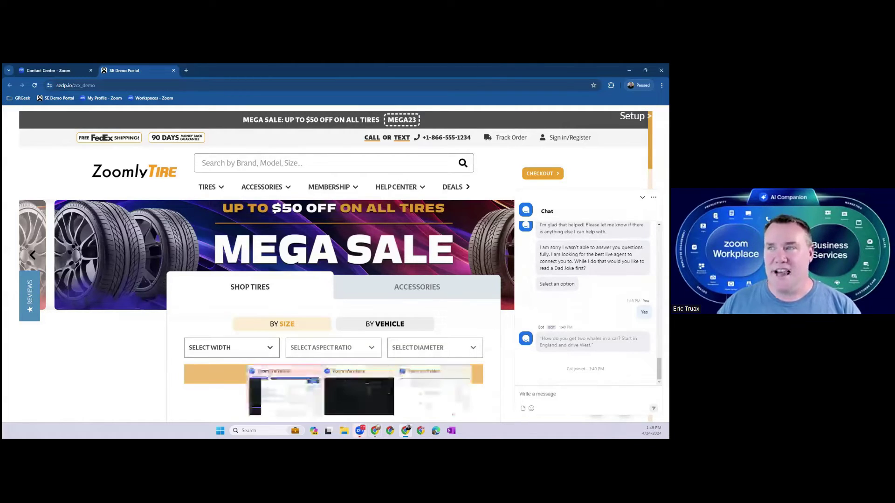
left_click(424, 401)
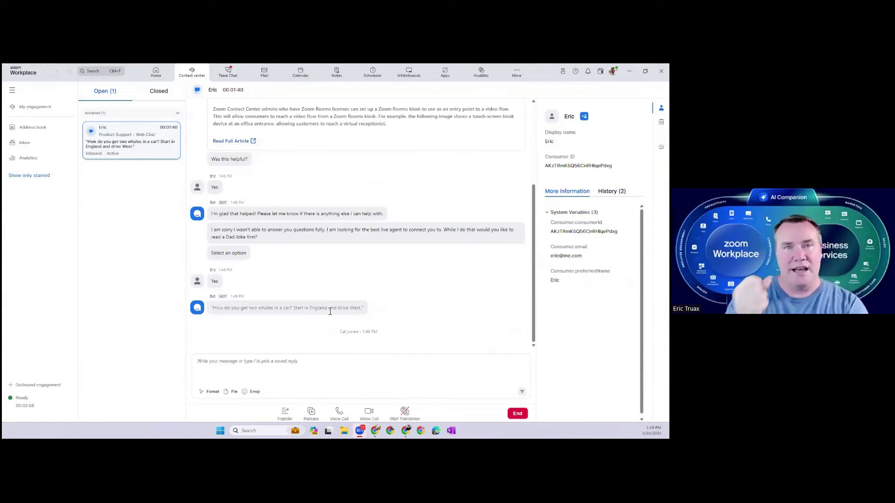
scroll(347, 278, "up", 5)
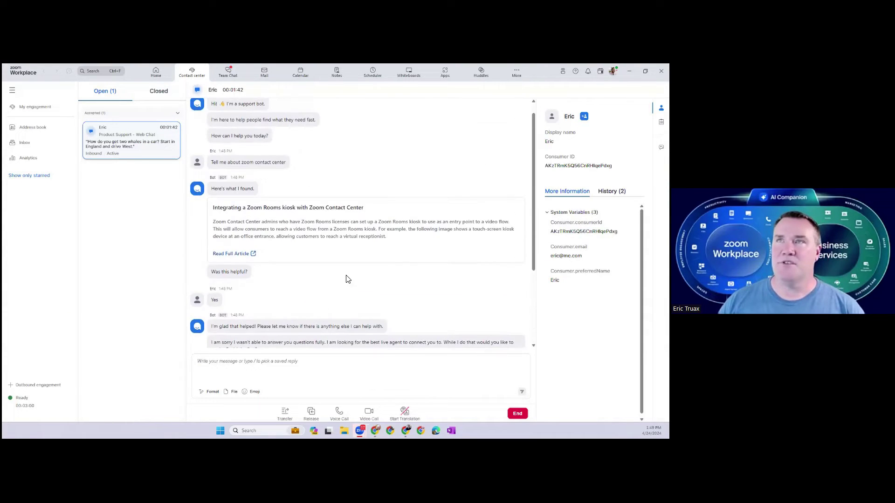
scroll(348, 277, "down", 5)
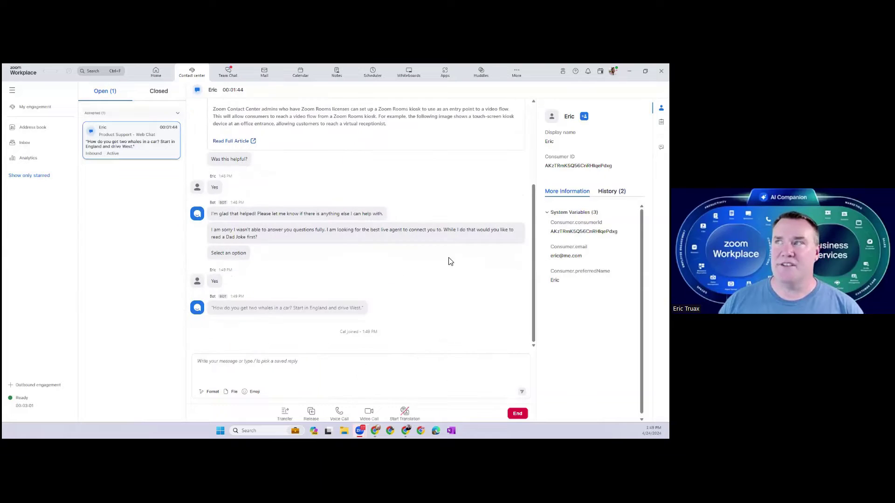
left_click(611, 191)
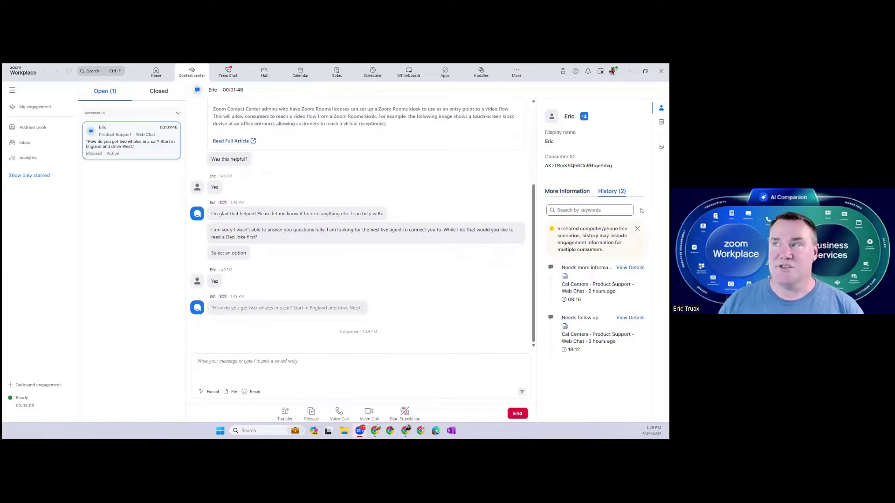
left_click(567, 191)
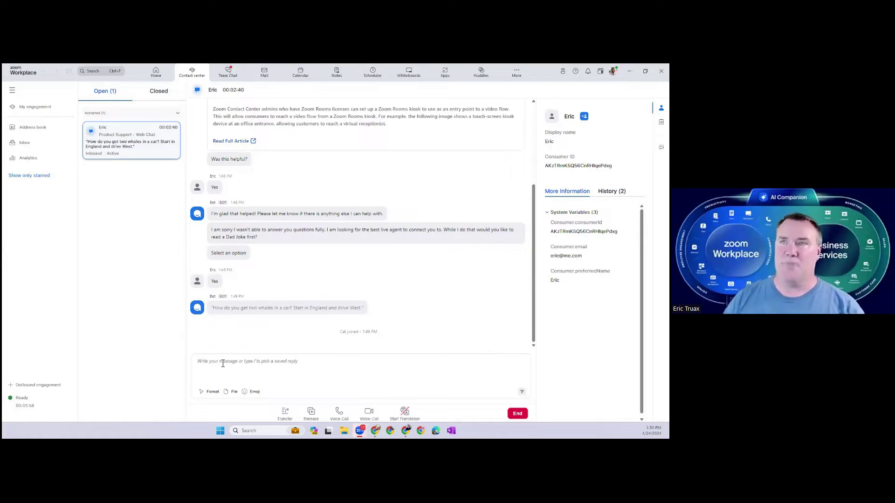
Send the customer the reply "how can I help you today" in the active web chat.
type("how ")
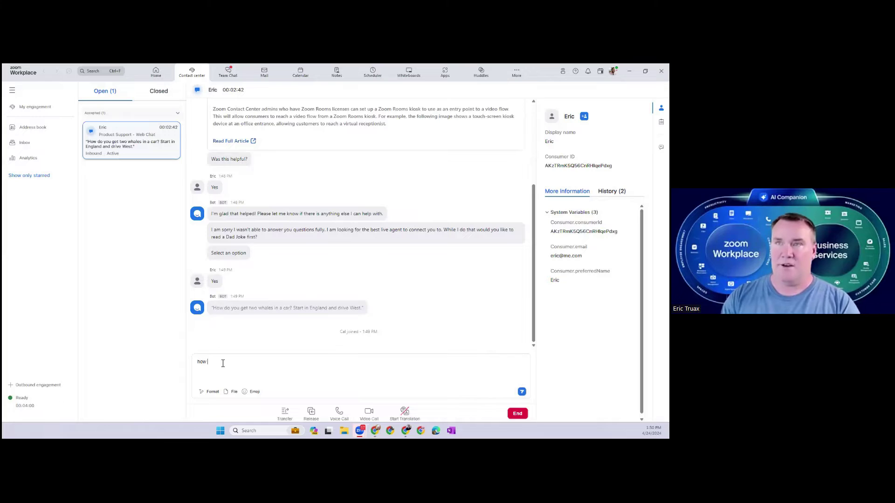
type("can I help ")
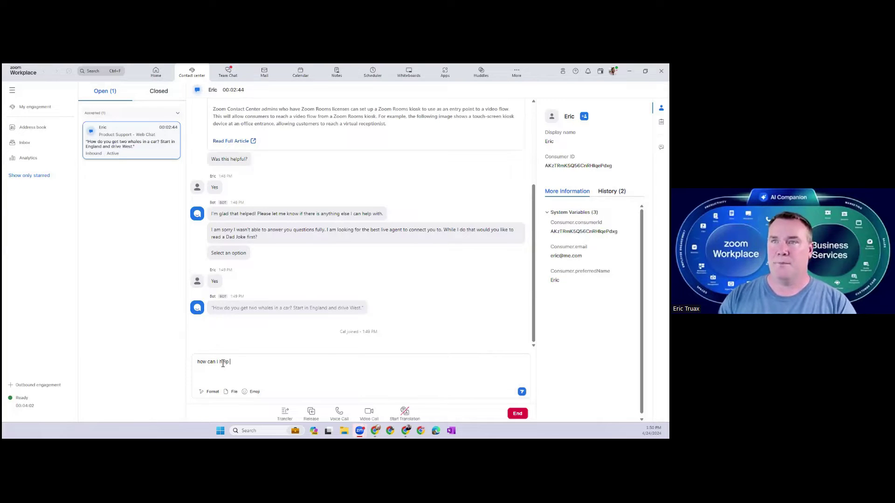
type("you today")
key("Return")
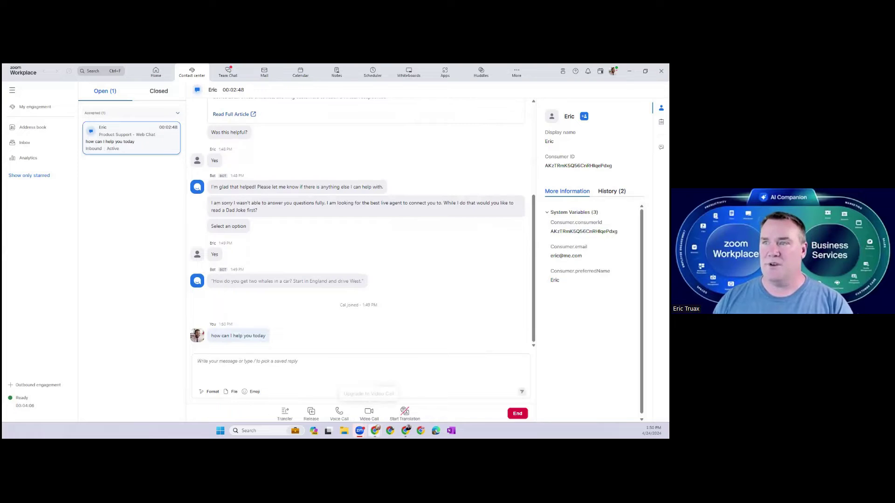
Switch to the SE Demo Portal in Chrome and answer the agent as the customer with "upgrades".
mouse_move(377, 430)
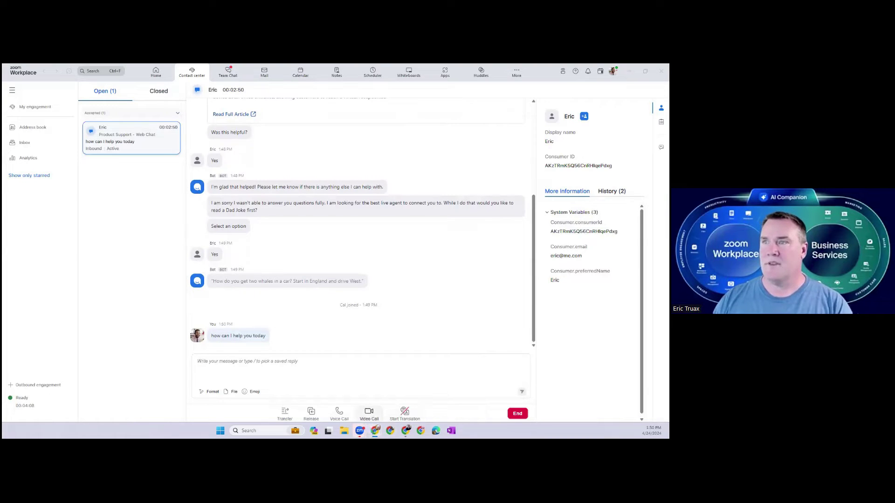
mouse_move(406, 429)
left_click(403, 376)
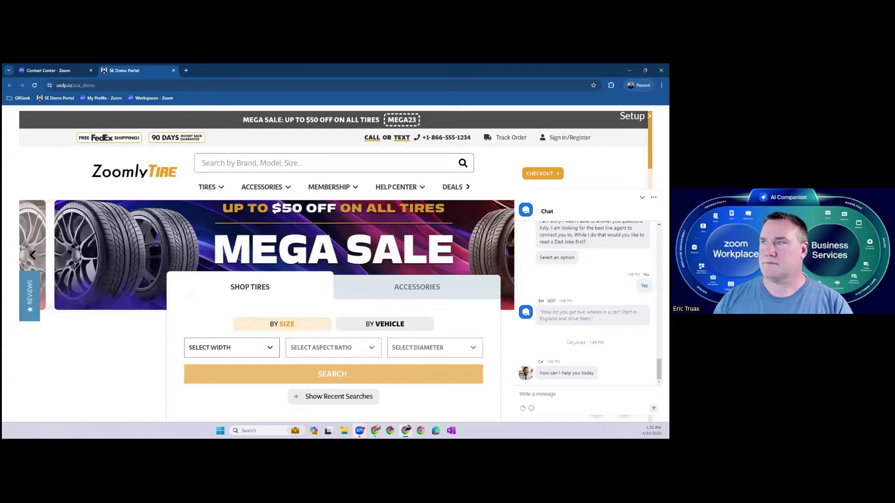
type("upgrades")
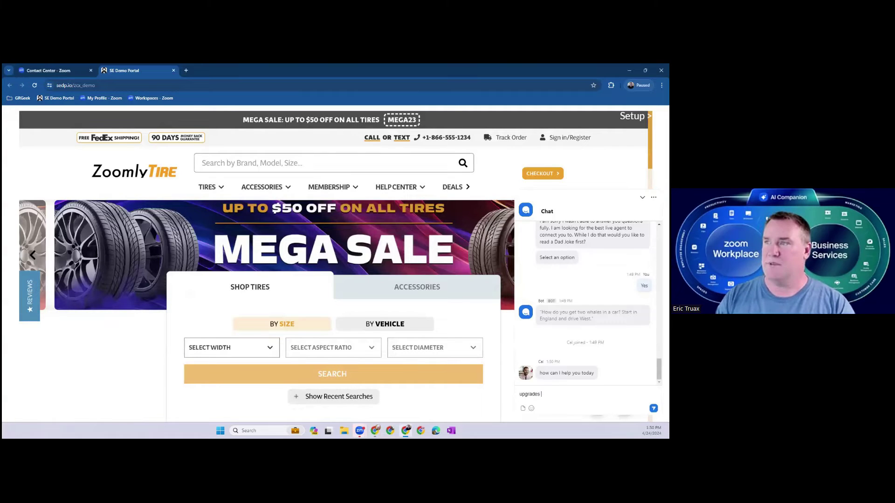
key("Return")
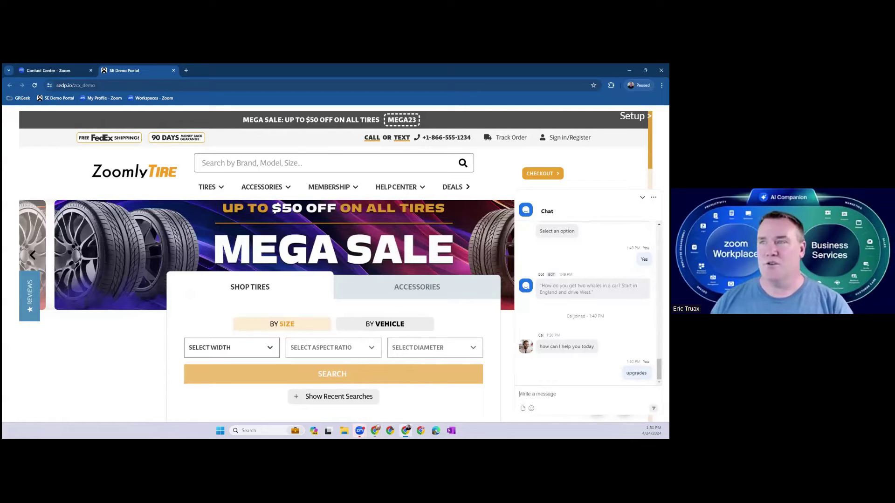
mouse_move(375, 430)
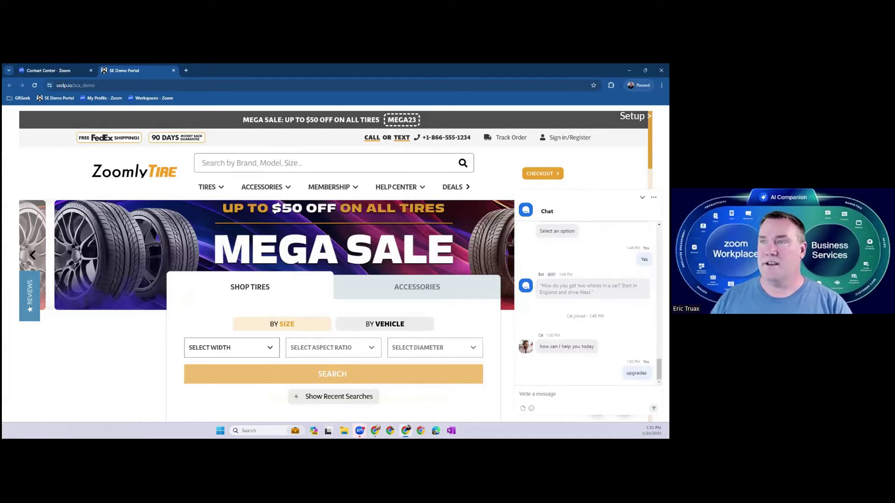
Switch to the agent's Zoom Workplace window and send the customer the message "upgrade to video?" in the web chat.
left_click(350, 364)
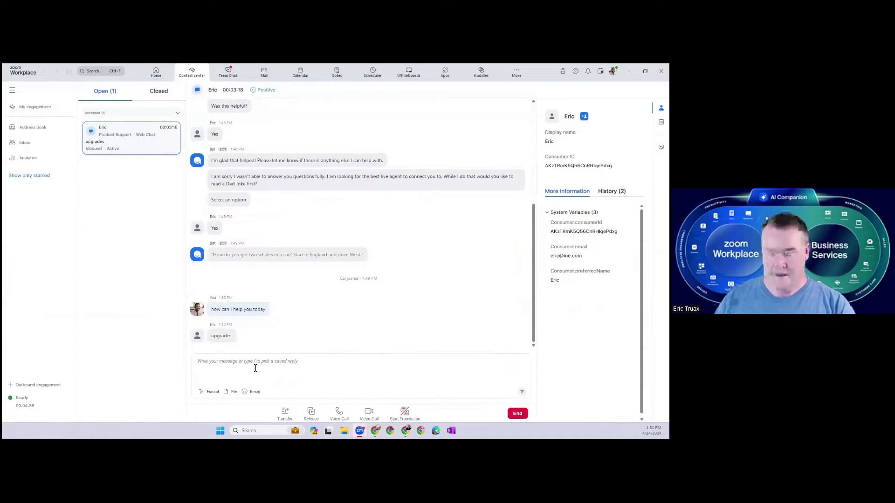
type("upgrade t")
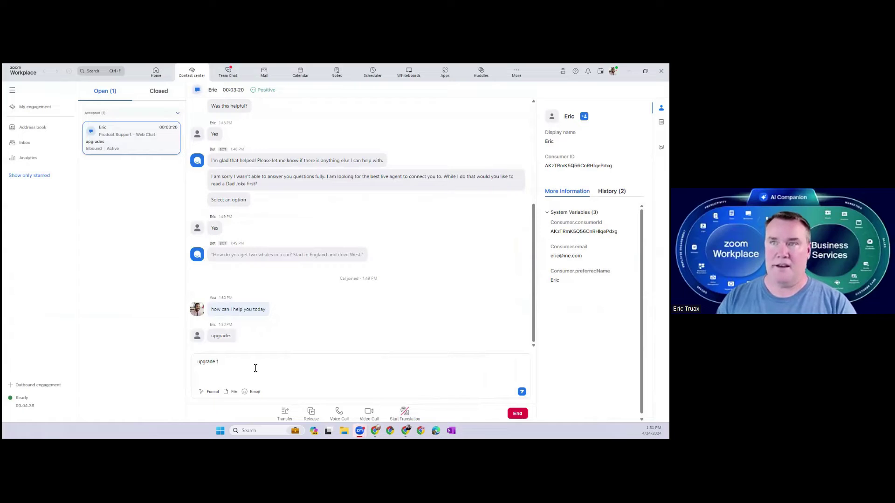
type("o video?")
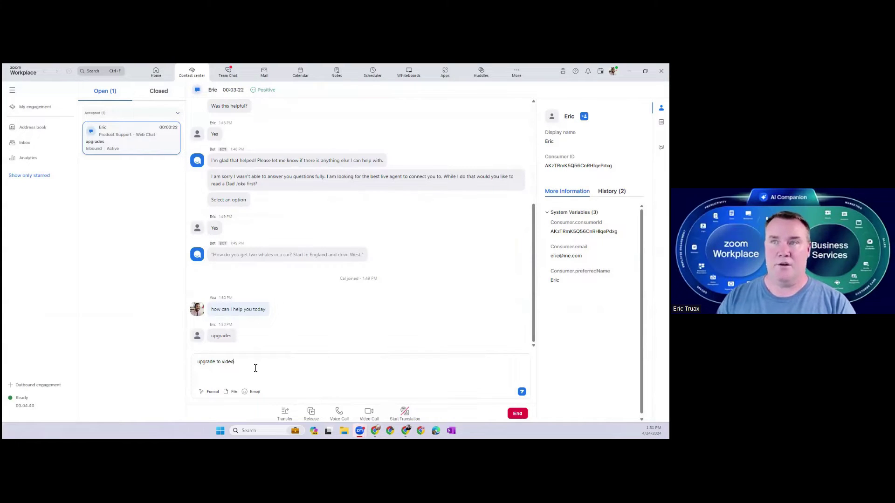
key("Return")
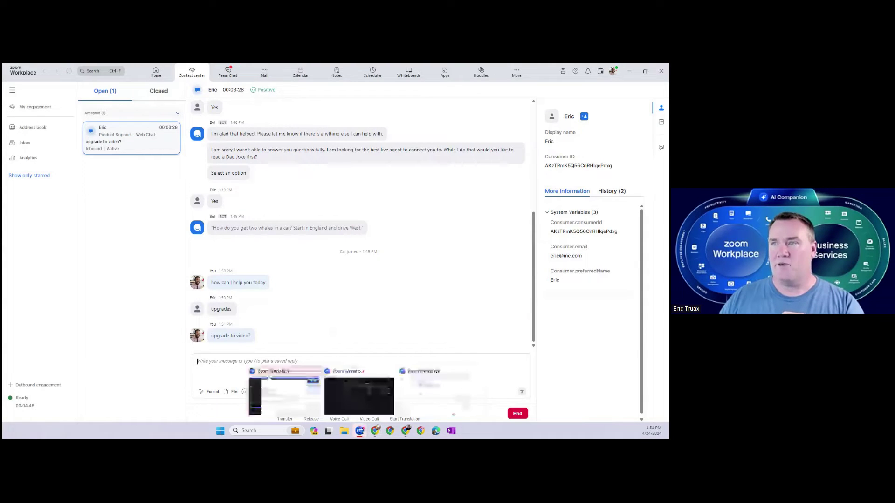
Switch to the supervisor's Zoom Workplace window and display the open messaging engagements.
left_click(352, 401)
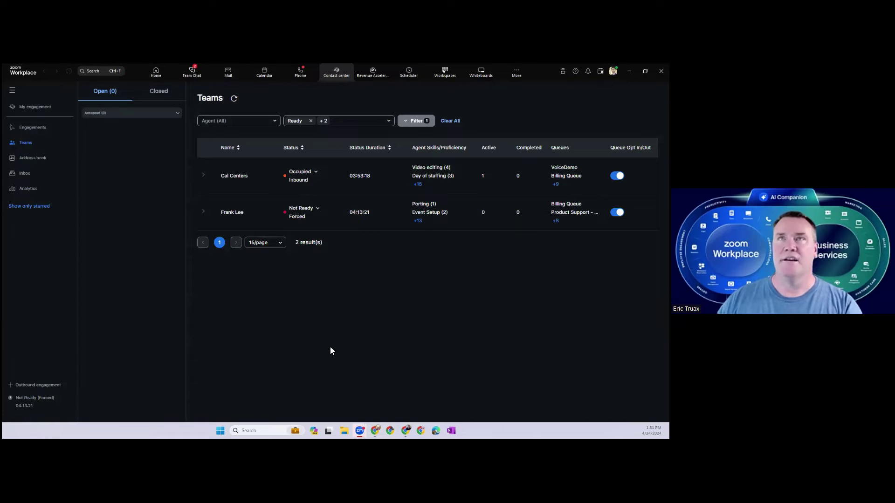
left_click(144, 93)
left_click(107, 91)
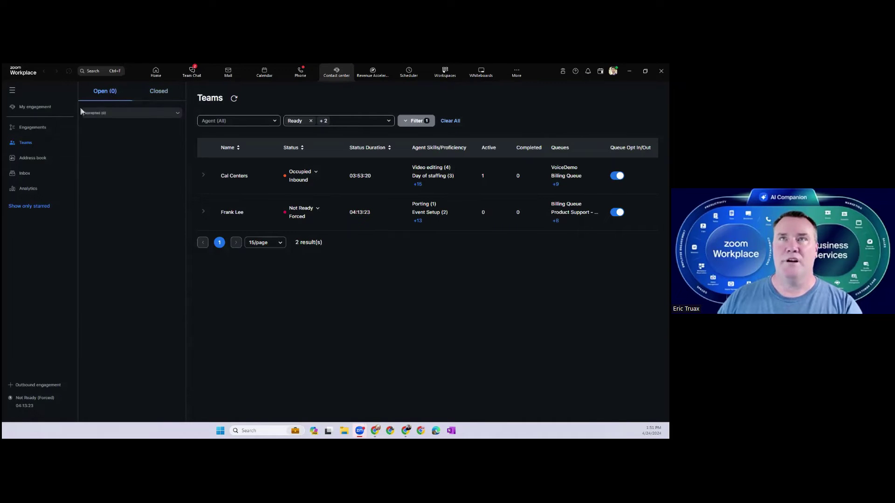
left_click(34, 128)
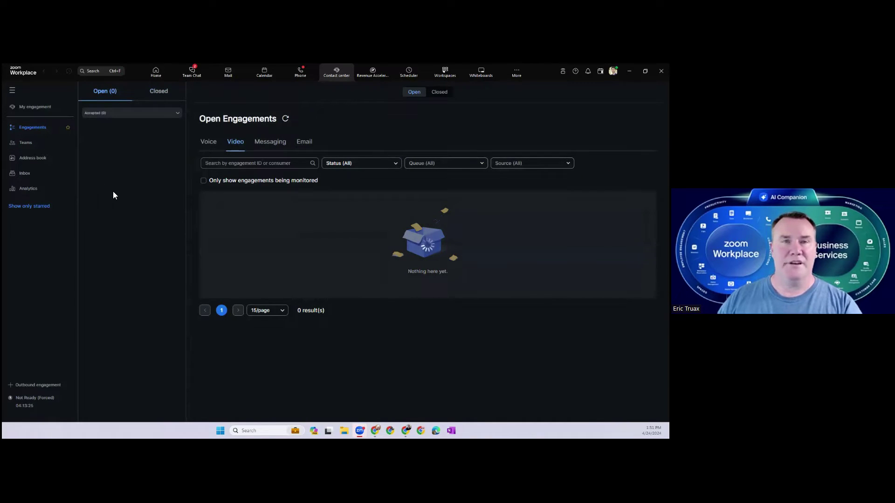
left_click(272, 143)
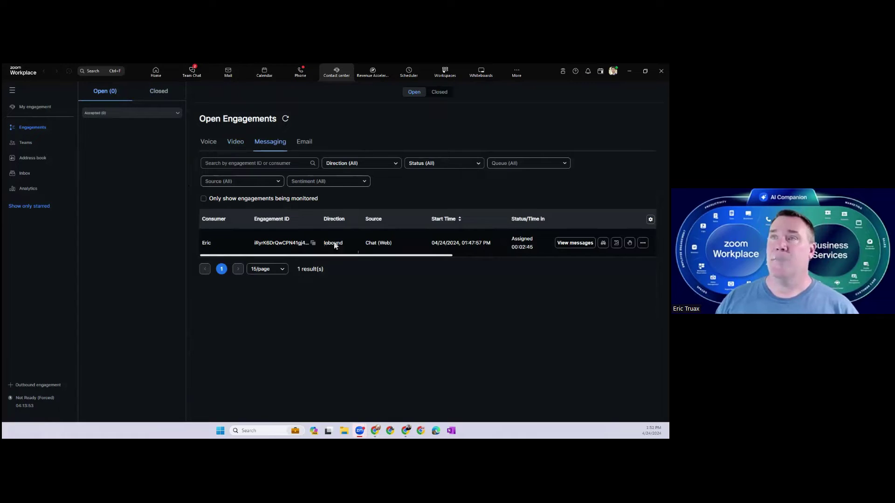
Review the message transcript of the open inbound web chat from the supervisor's view, then close it.
left_click(574, 243)
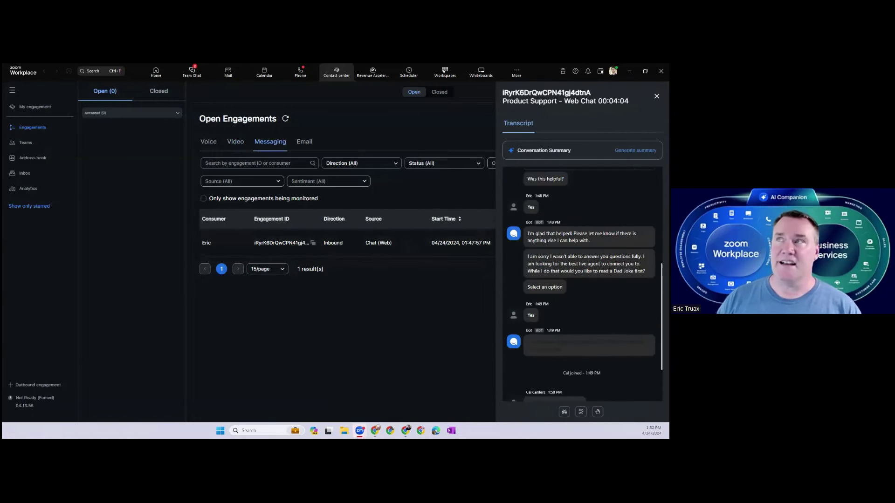
scroll(583, 279, "up", 5)
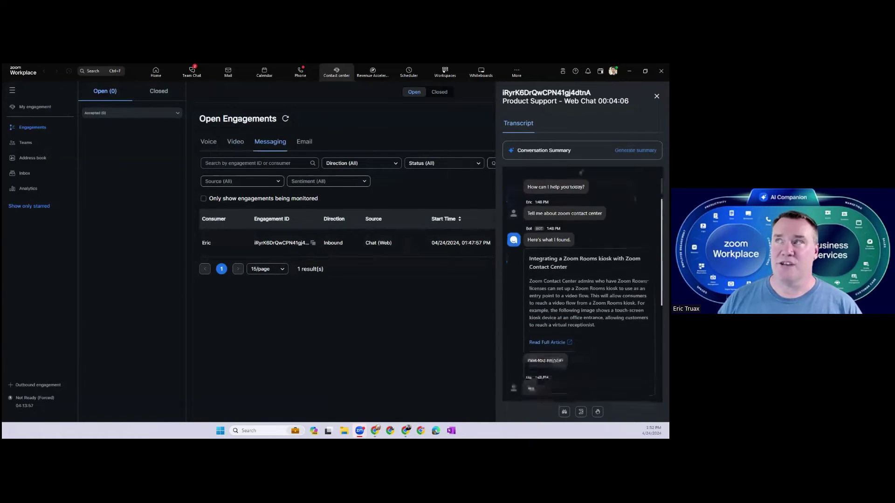
scroll(583, 284, "down", 10)
key("Escape")
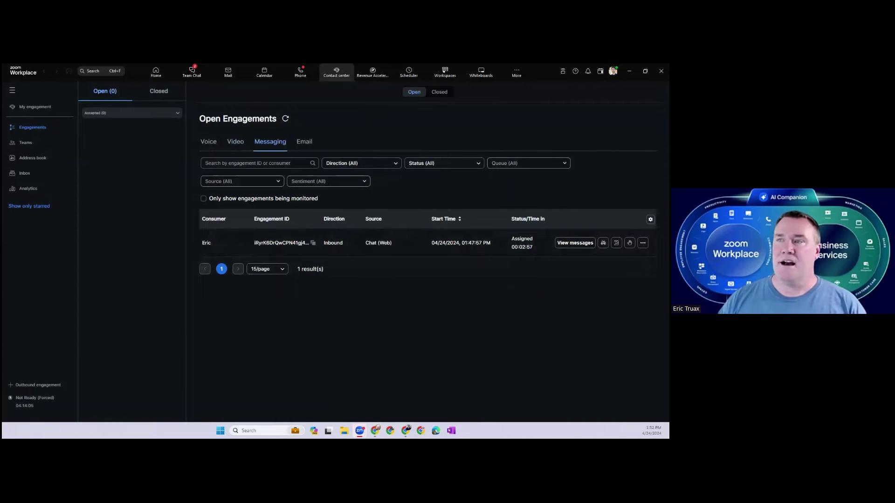
Switch to the agent's Zoom Workplace window and upgrade the web chat to a video call by sending the invitation.
mouse_move(359, 431)
left_click(412, 409)
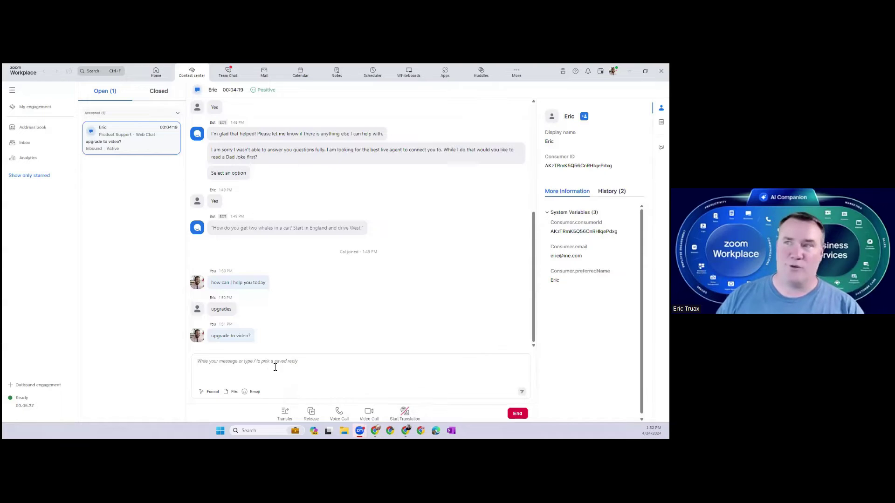
left_click(370, 412)
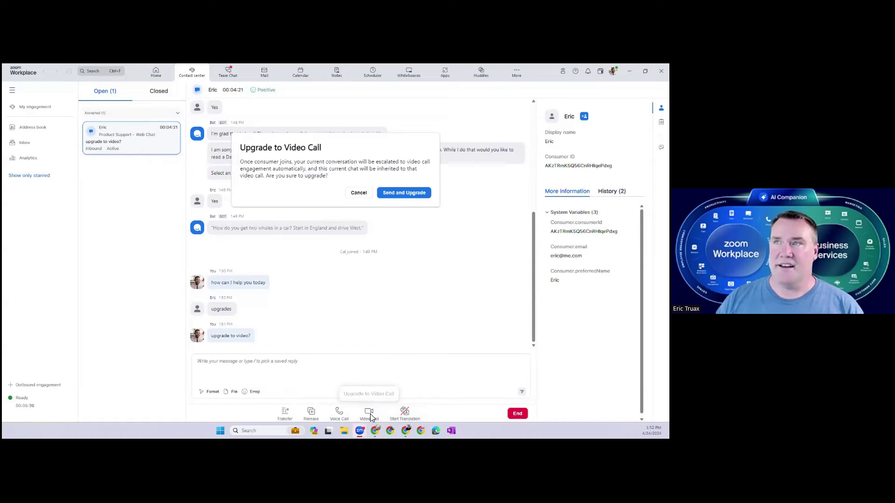
left_click(403, 192)
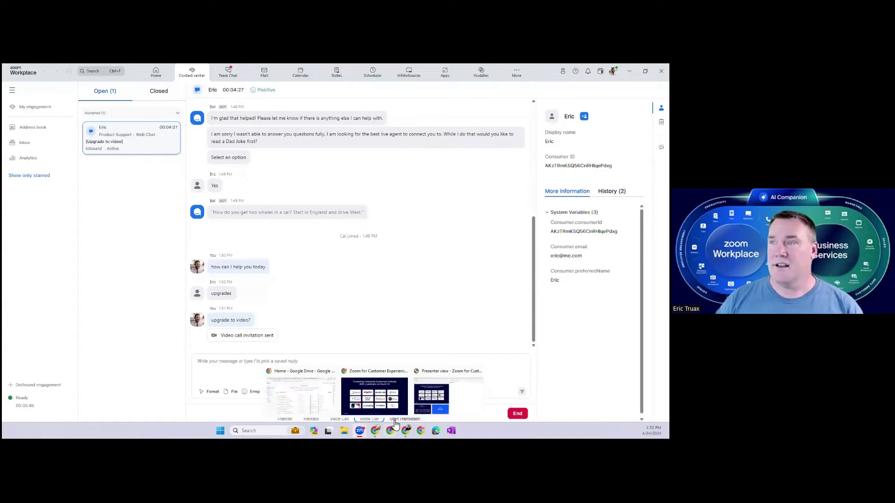
Switch to the SE Demo Portal in Chrome and join the video call as the customer with the microphone muted and the camera on.
left_click(416, 419)
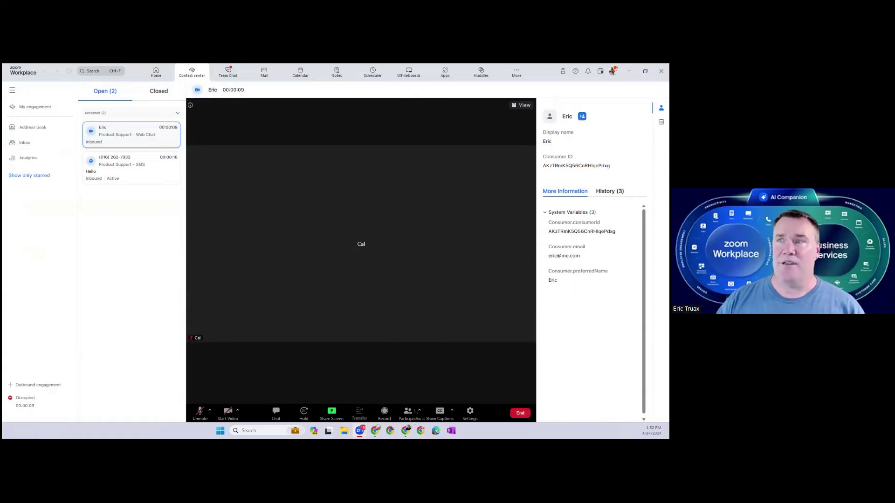
key("alt+Tab")
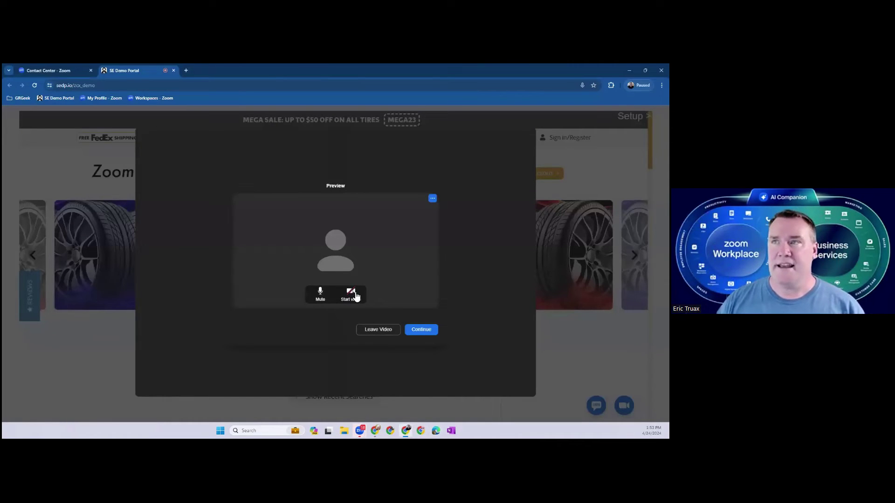
left_click(320, 294)
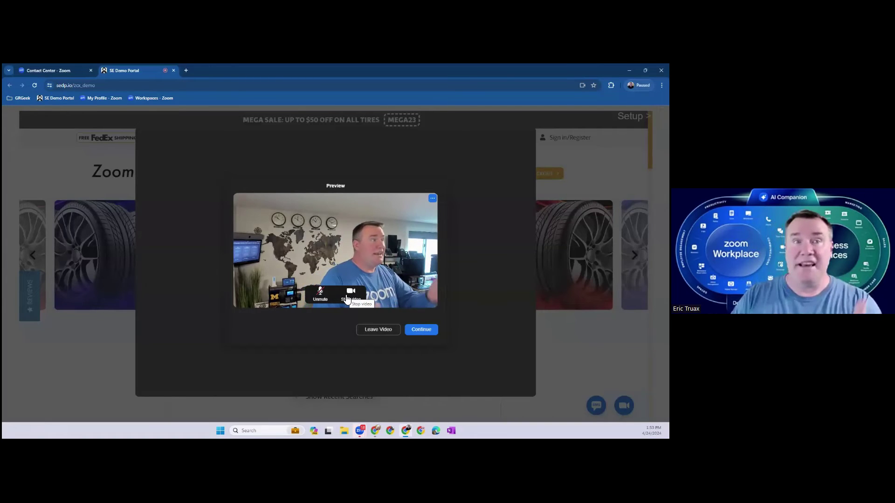
left_click(415, 329)
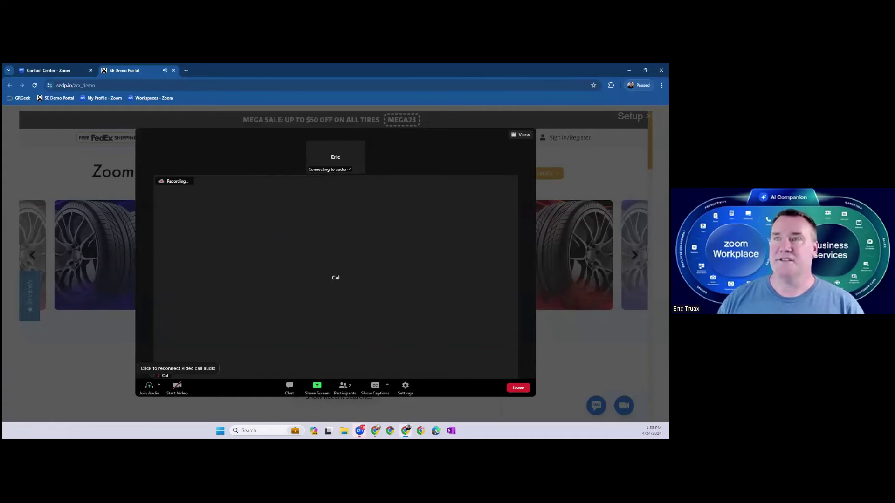
Switch to the agent's Zoom Workplace window, select the Logi Rally Camera and try to start the agent's video.
mouse_move(359, 430)
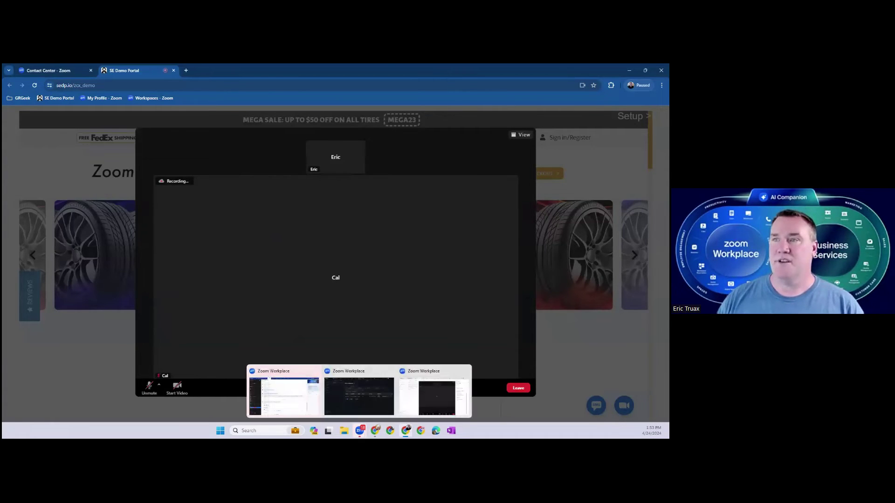
left_click(431, 402)
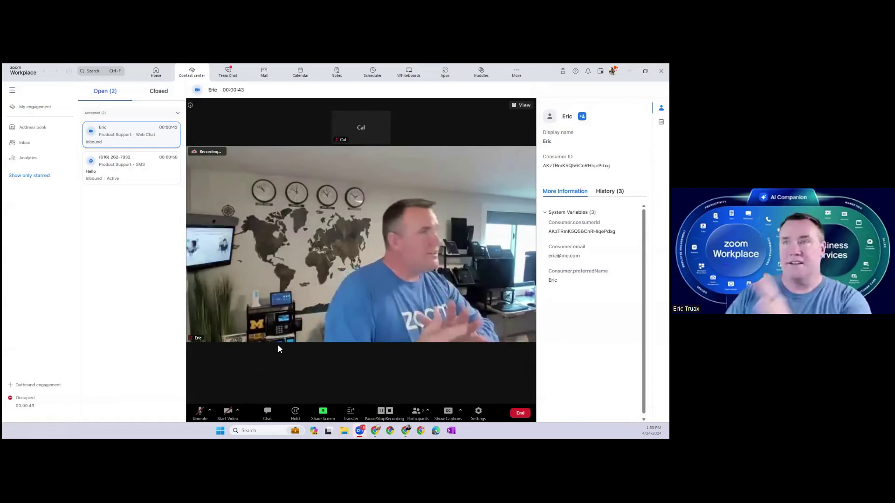
left_click(226, 419)
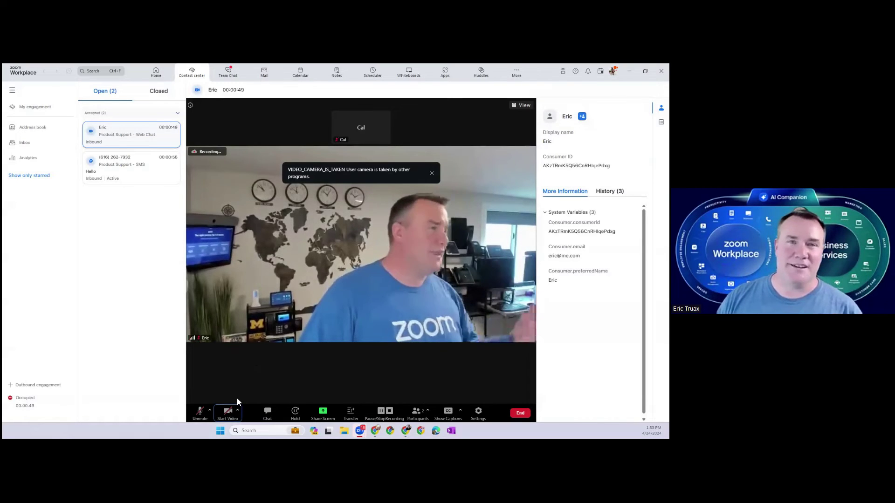
left_click(238, 412)
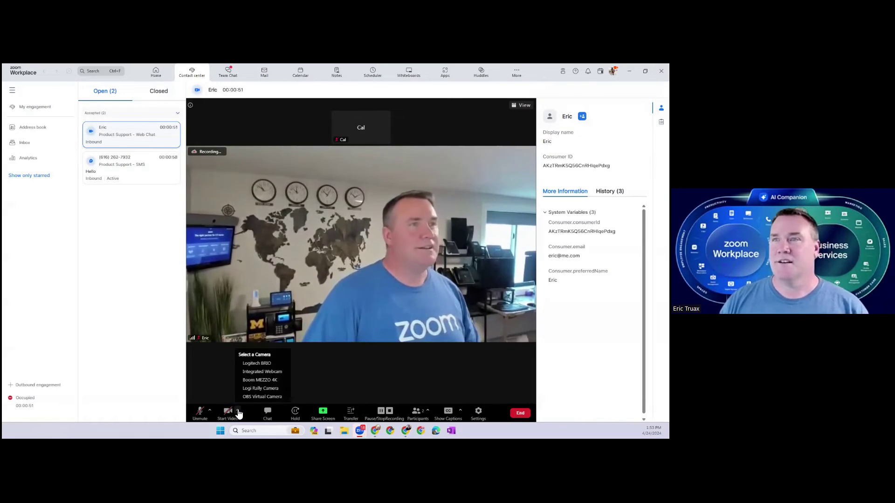
left_click(260, 388)
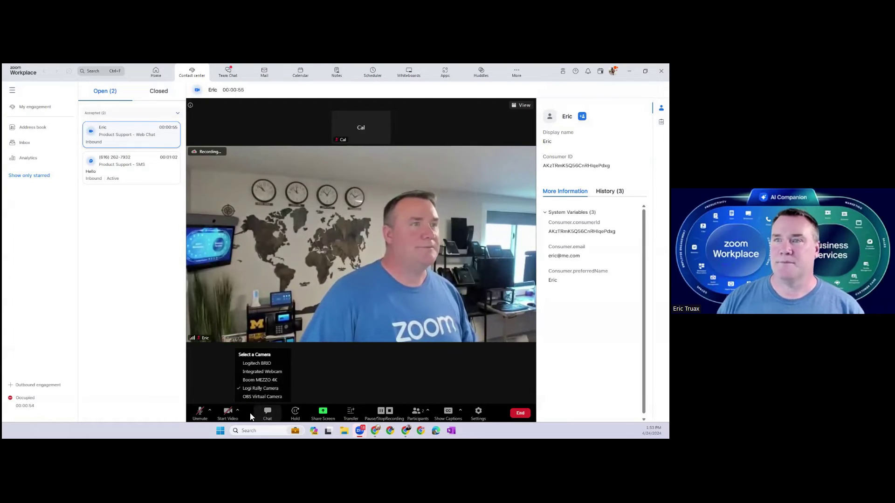
left_click(225, 418)
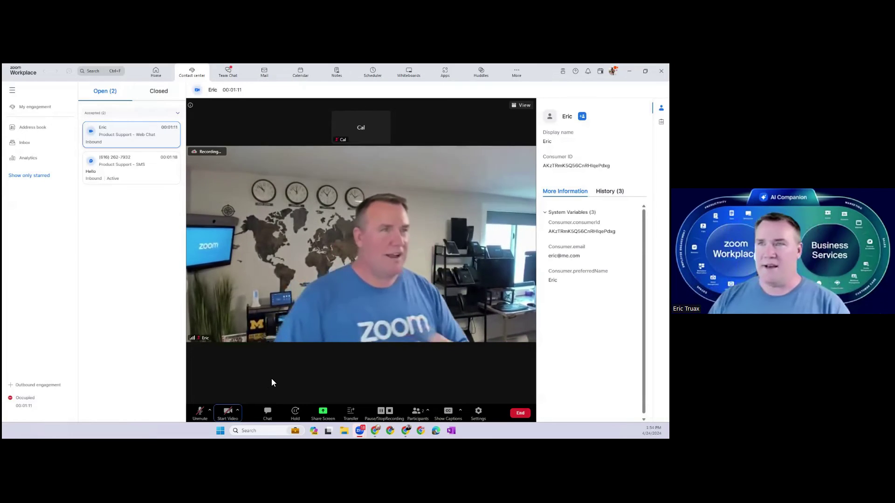
Open the chat inside the video call and review the bot and agent messages carried over from the web chat.
left_click(268, 413)
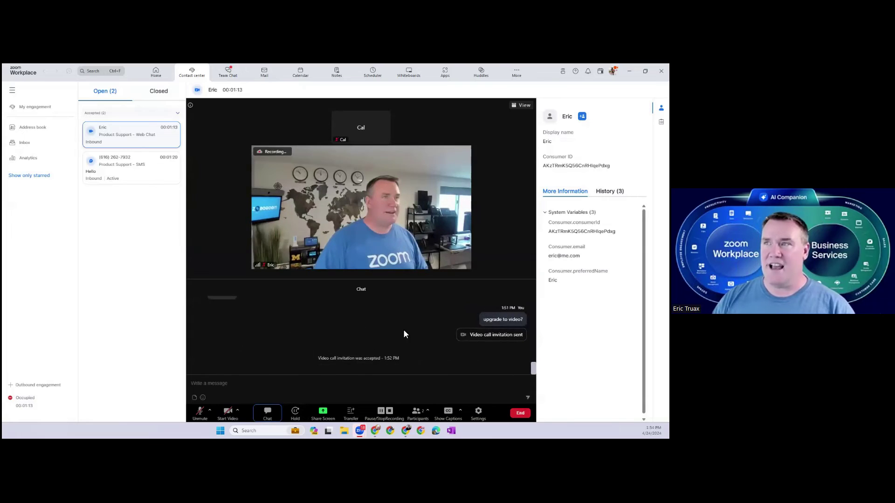
scroll(419, 332, "up", 3)
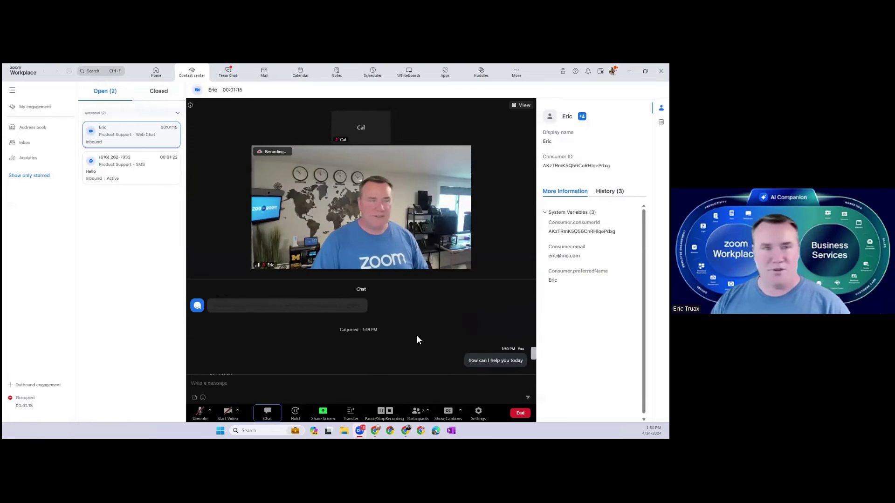
scroll(417, 336, "up", 4)
scroll(409, 345, "up", 2)
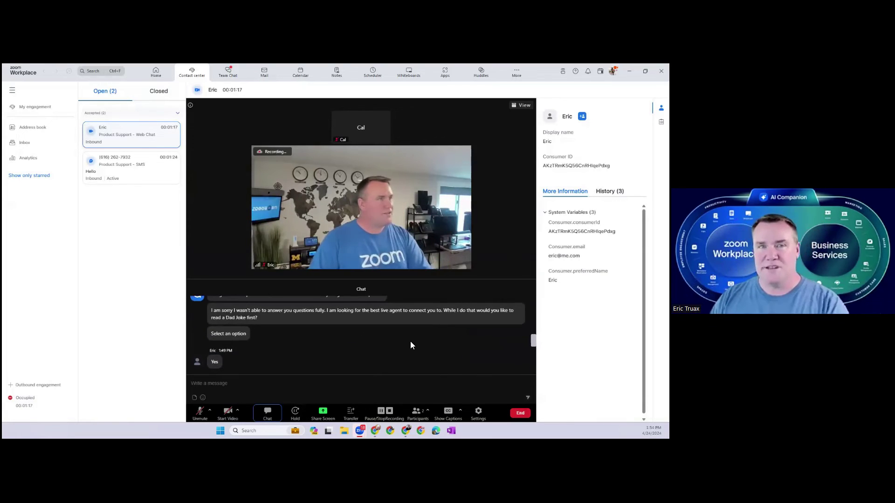
scroll(408, 345, "down", 5)
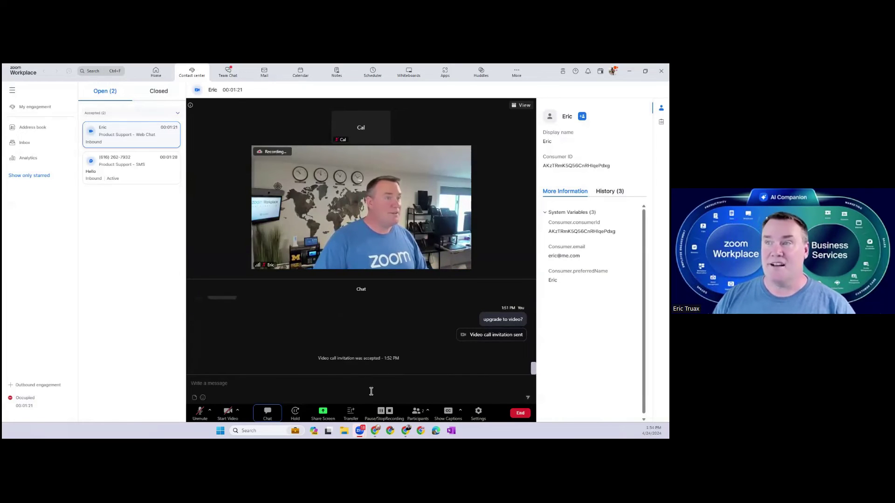
Switch to the SE Demo Portal in Chrome and view the customer's screen-sharing choices, then cancel the share.
key("alt+Tab")
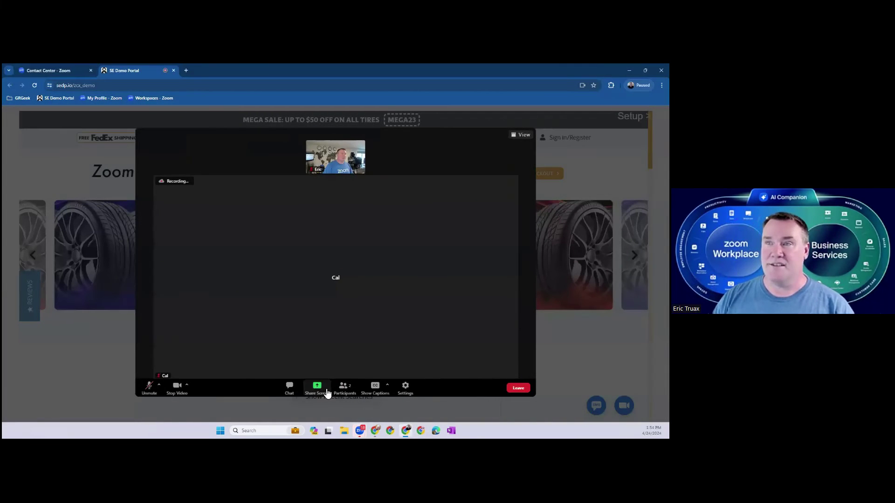
left_click(317, 386)
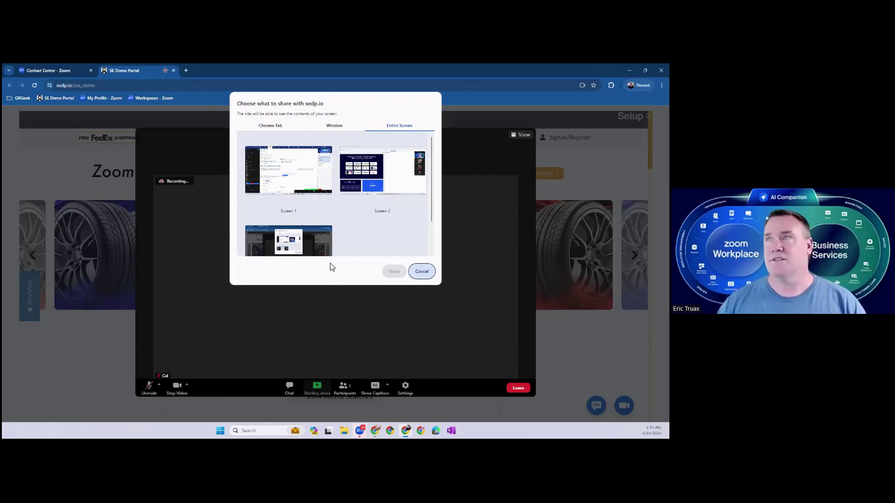
left_click(422, 272)
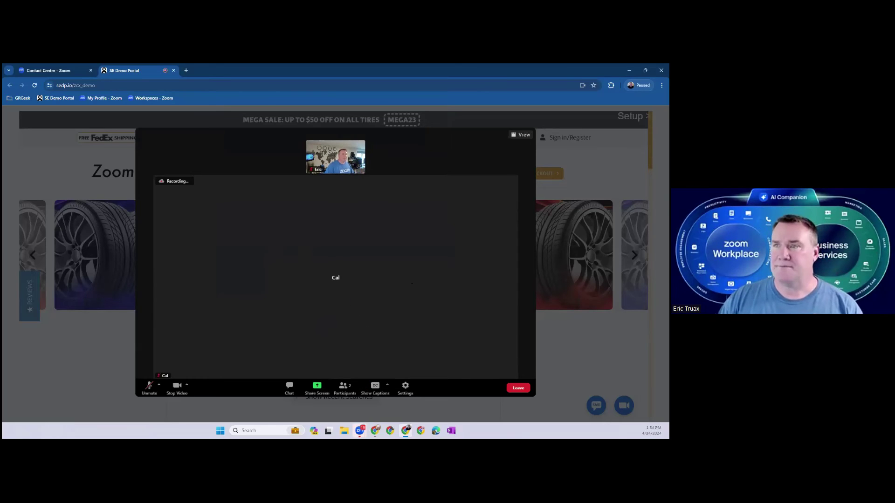
Switch to the supervisor's Zoom Workplace window and examine the open video engagement and its Barge option.
mouse_move(360, 431)
left_click(359, 398)
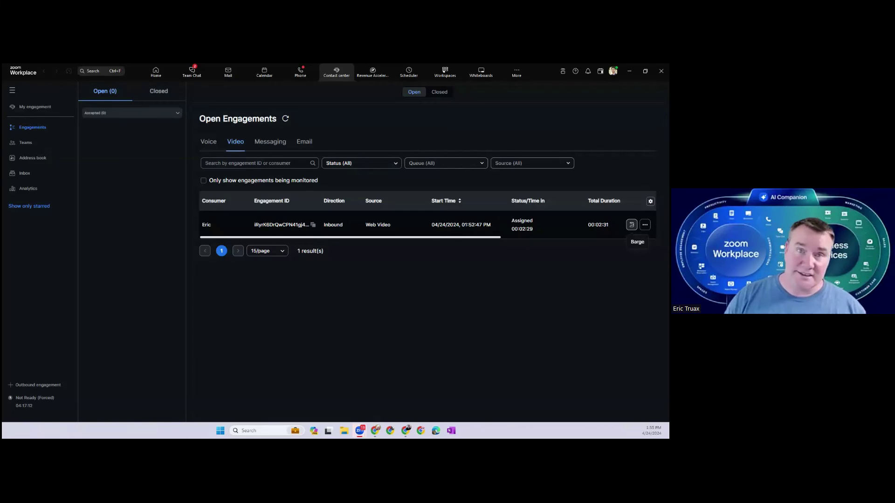
Switch to the SE Demo Portal in Chrome and leave the video call as the customer.
mouse_move(375, 431)
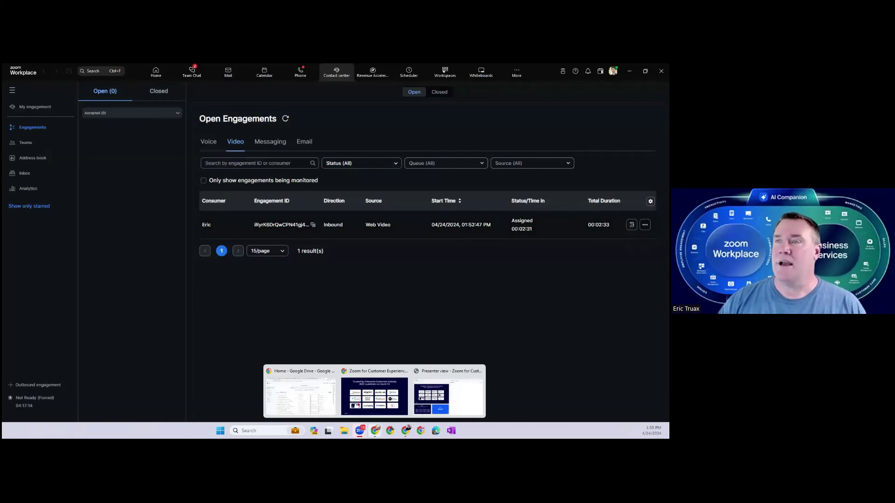
left_click(406, 430)
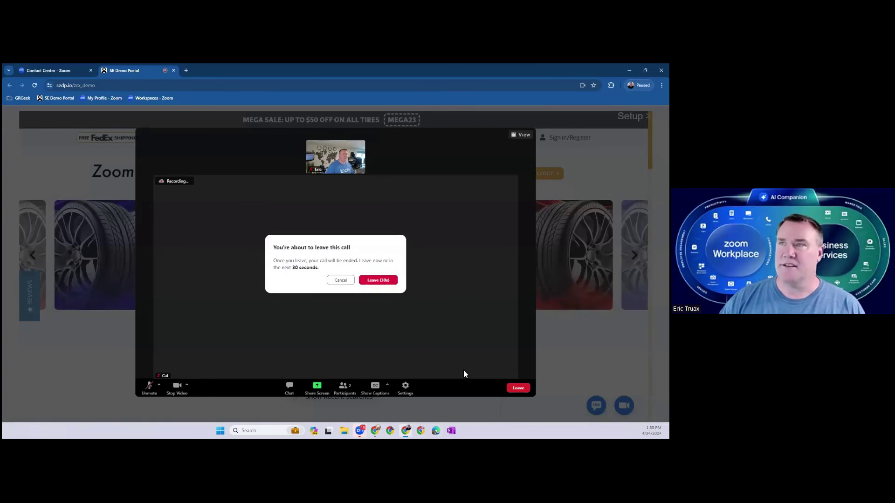
left_click(378, 280)
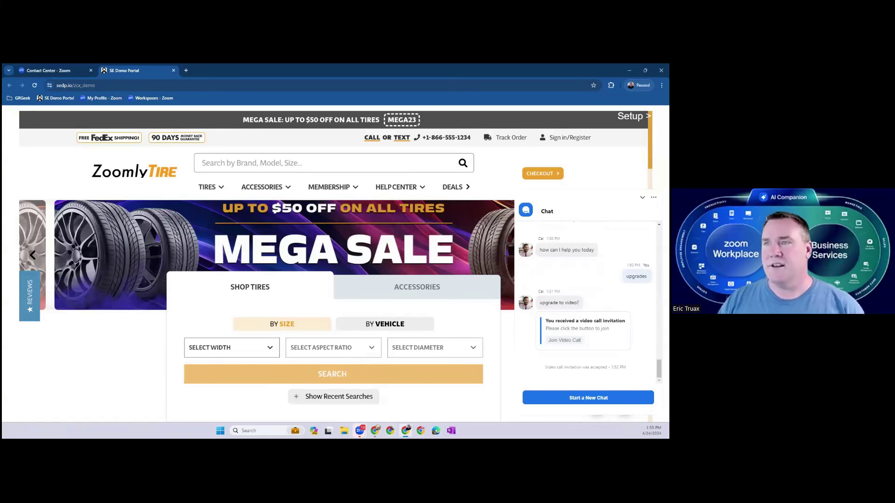
Switch to the agent's Zoom Workplace window and complete the ended video call's wrap-up with the disposition "Deal closed" and no note.
mouse_move(368, 429)
left_click(410, 394)
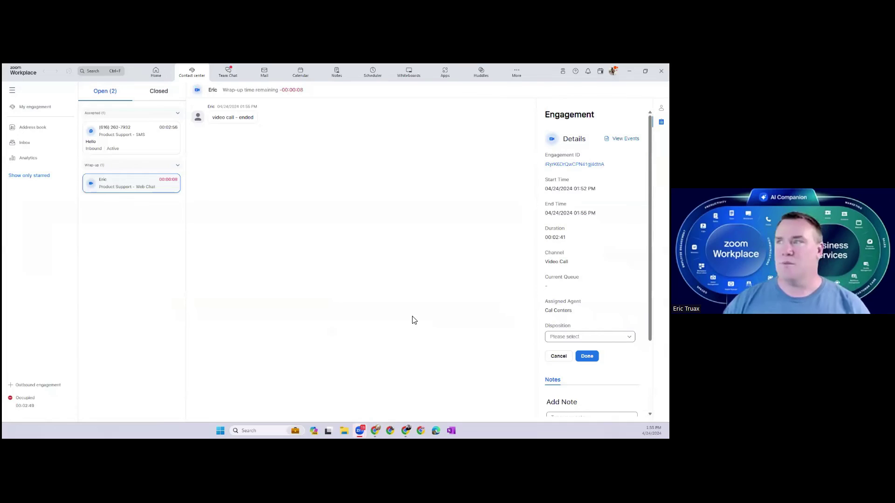
left_click(589, 336)
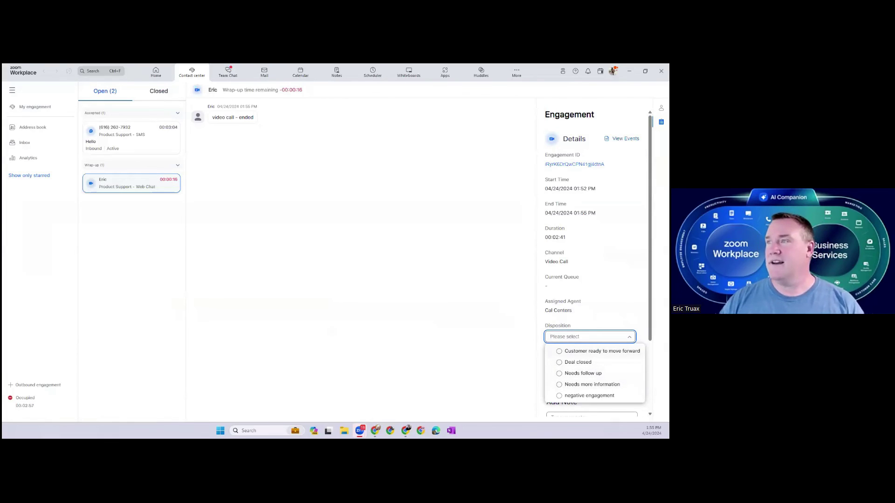
left_click(608, 362)
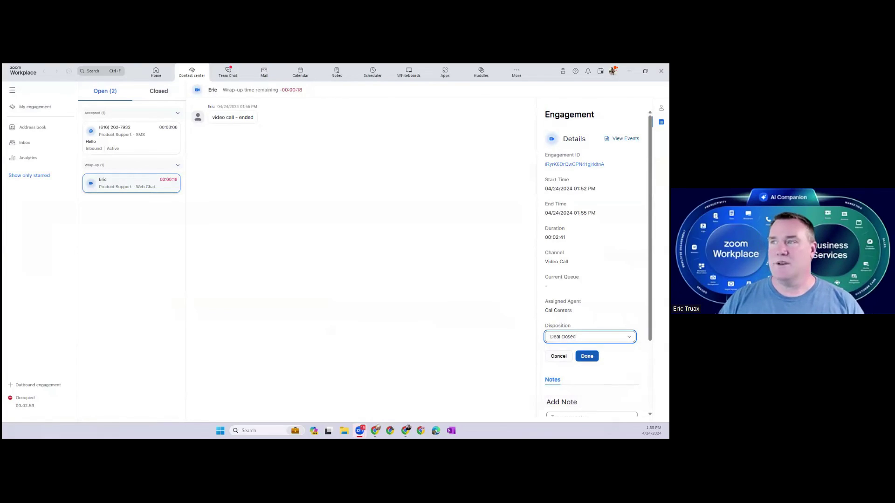
scroll(589, 279, "down", 2)
left_click(573, 340)
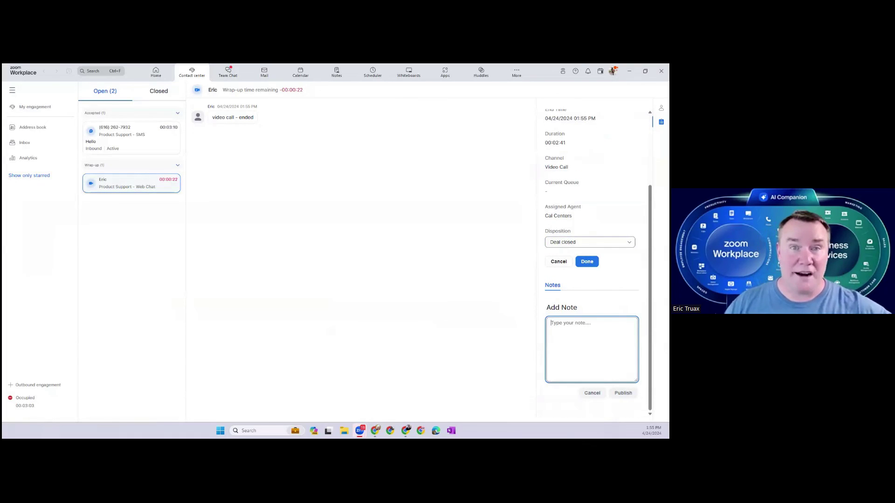
left_click(587, 261)
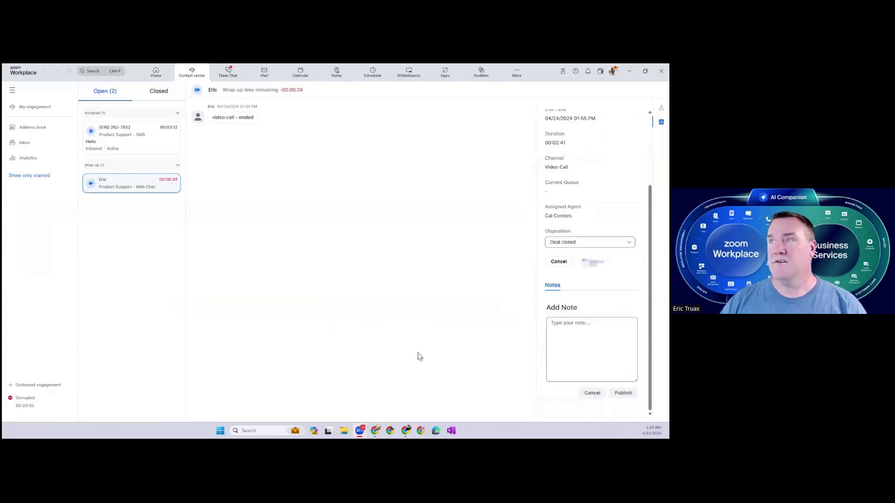